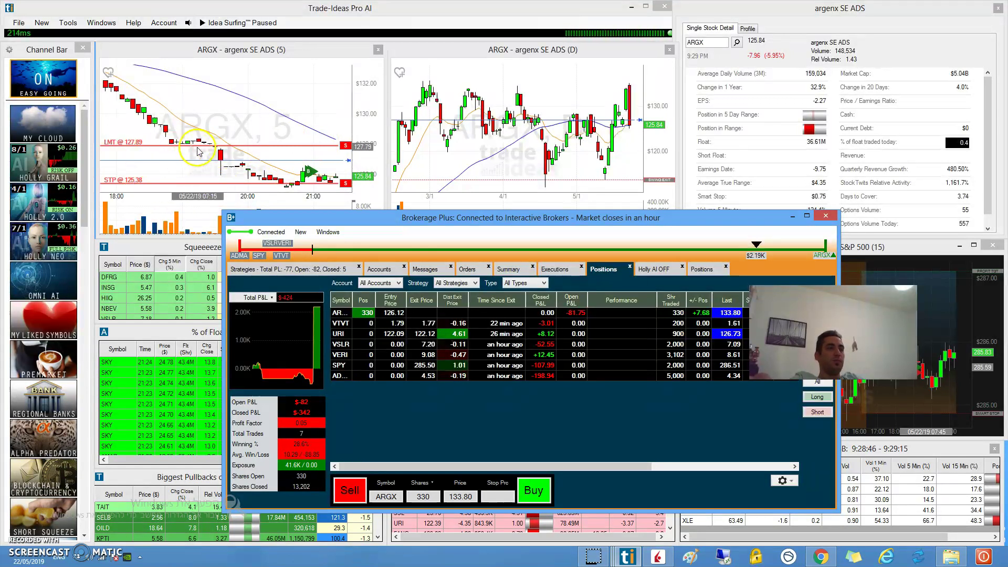
Work in the ARGX chart and the trading windows
{"action": "mouse_move", "coordinate": [196, 143]}
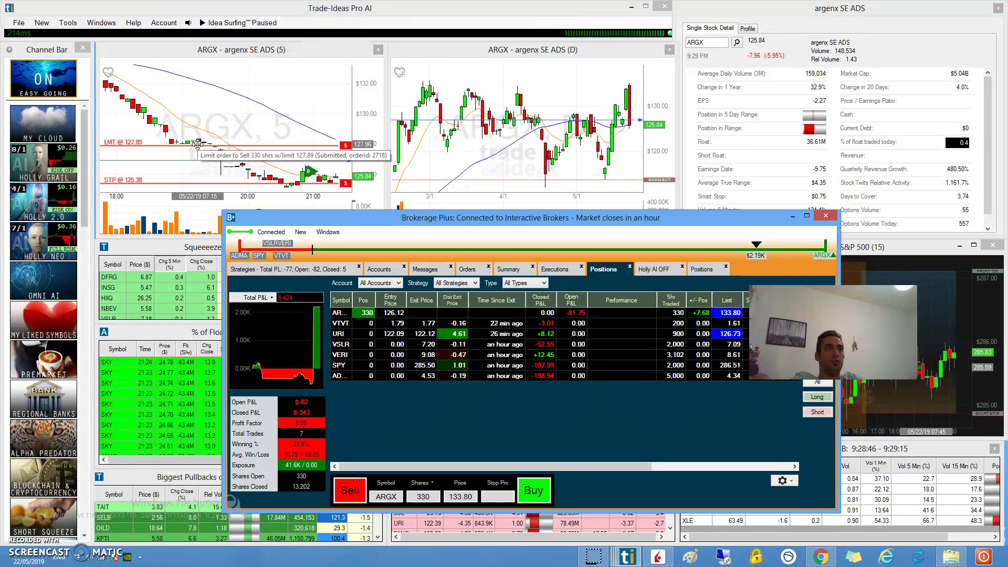
{"action": "left_click", "coordinate": [331, 203]}
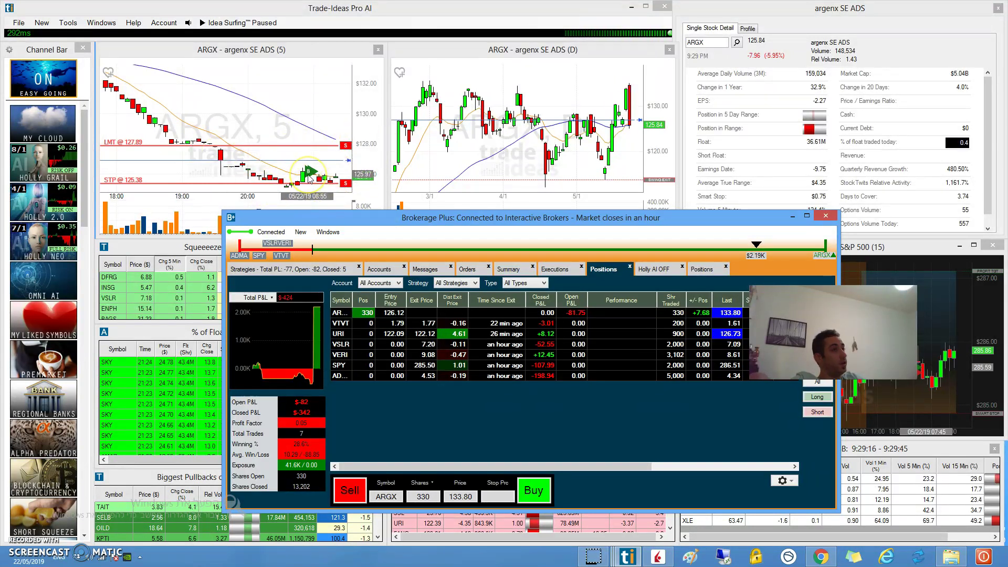
{"action": "mouse_move", "coordinate": [309, 177]}
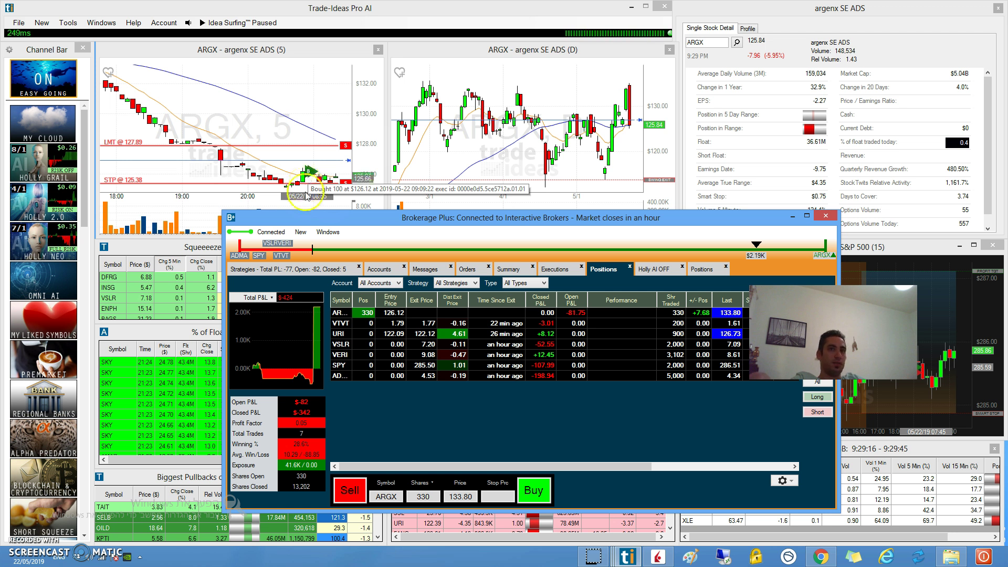
{"action": "left_click", "coordinate": [363, 201]}
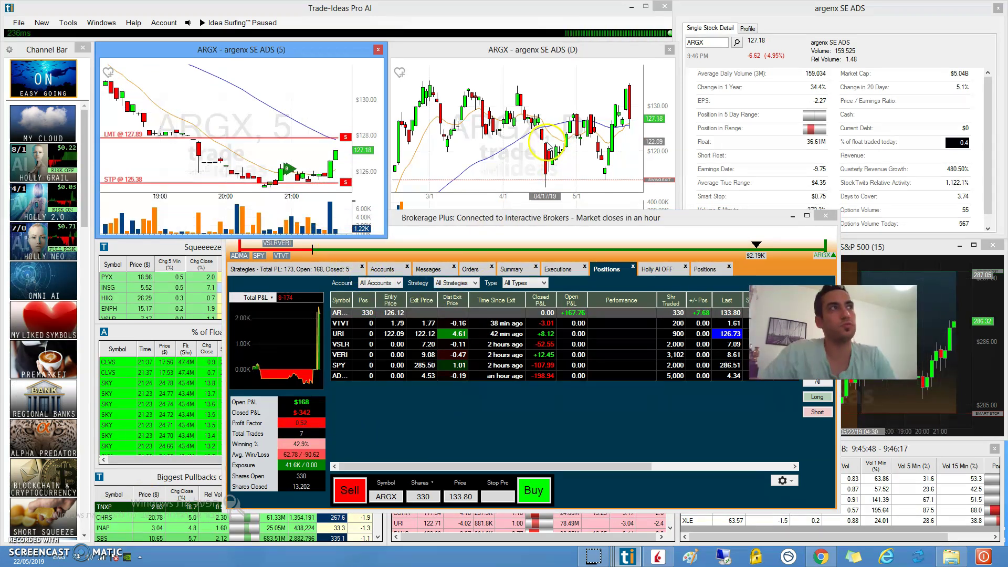
{"action": "mouse_move", "coordinate": [548, 147]}
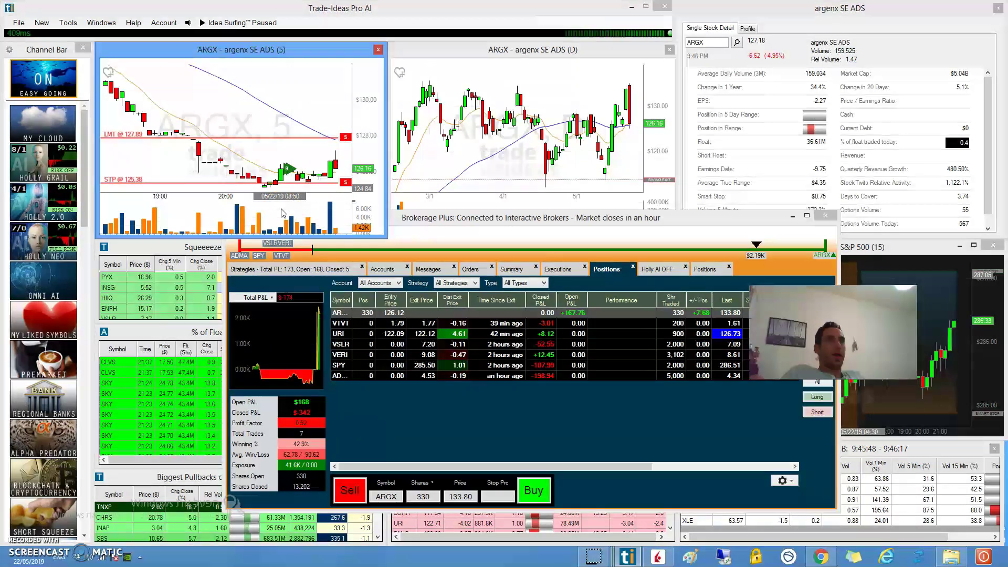
{"action": "left_click", "coordinate": [340, 140]}
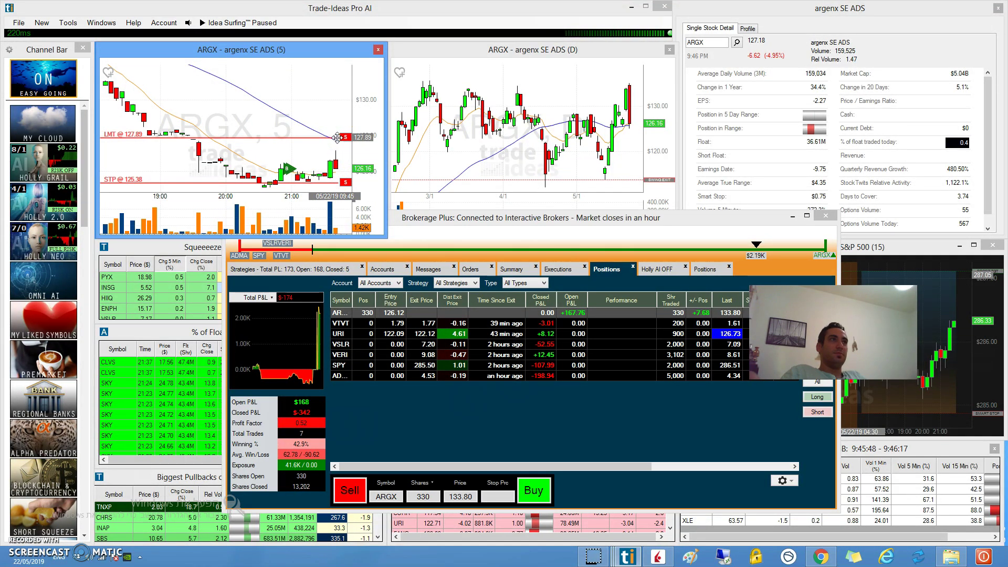
{"action": "left_click", "coordinate": [293, 179]}
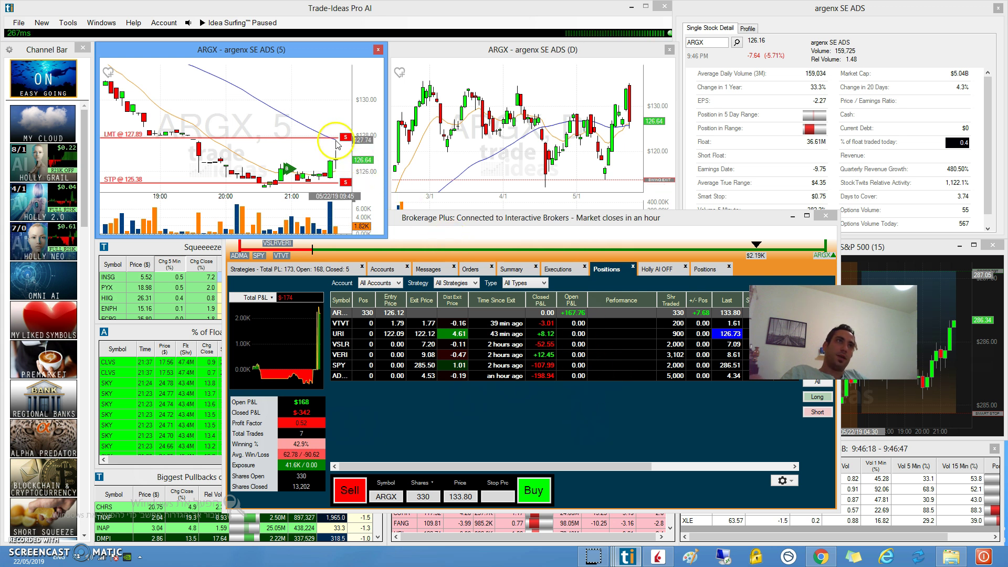
{"action": "mouse_move", "coordinate": [332, 136]}
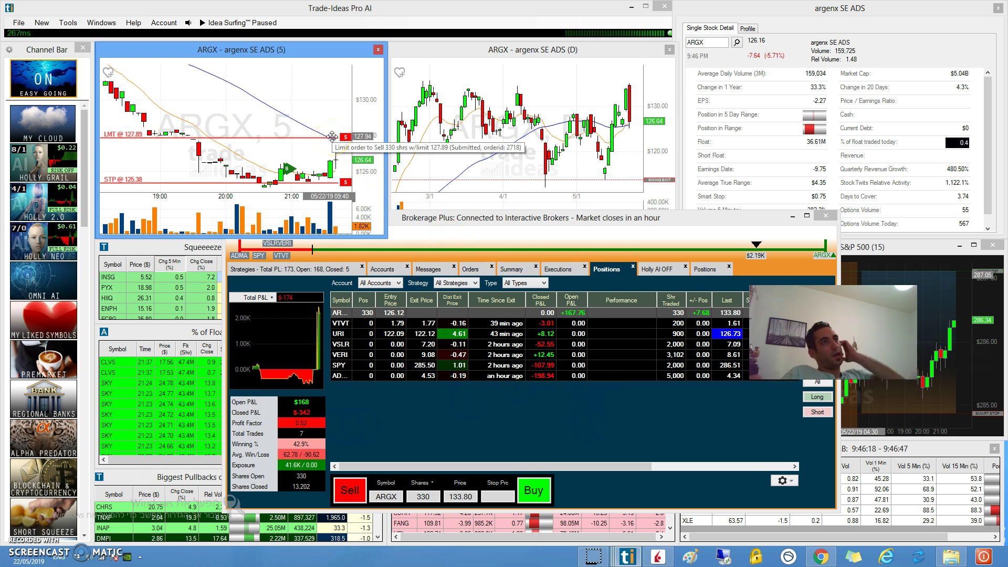
{"action": "left_click", "coordinate": [516, 410]}
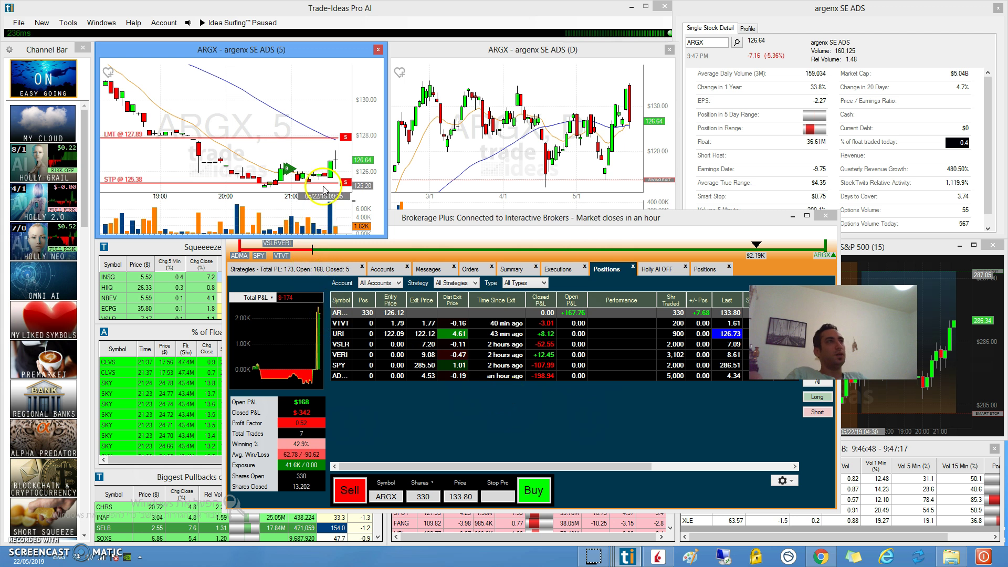
Switch the ARGX chart to one-minute candles, then back to five-minute candles
{"action": "right_click", "coordinate": [334, 149]}
{"action": "mouse_move", "coordinate": [367, 180]}
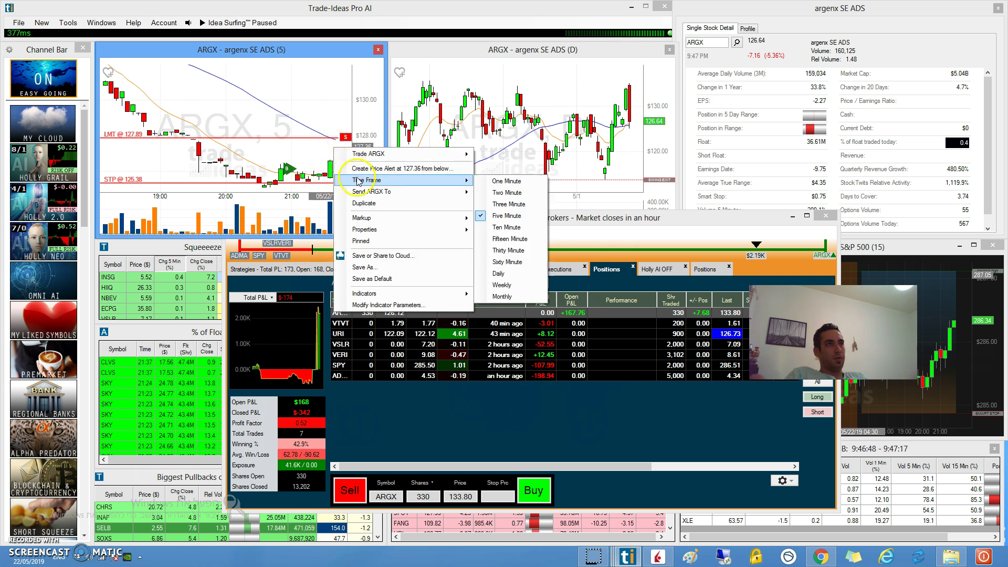
{"action": "left_click", "coordinate": [488, 185]}
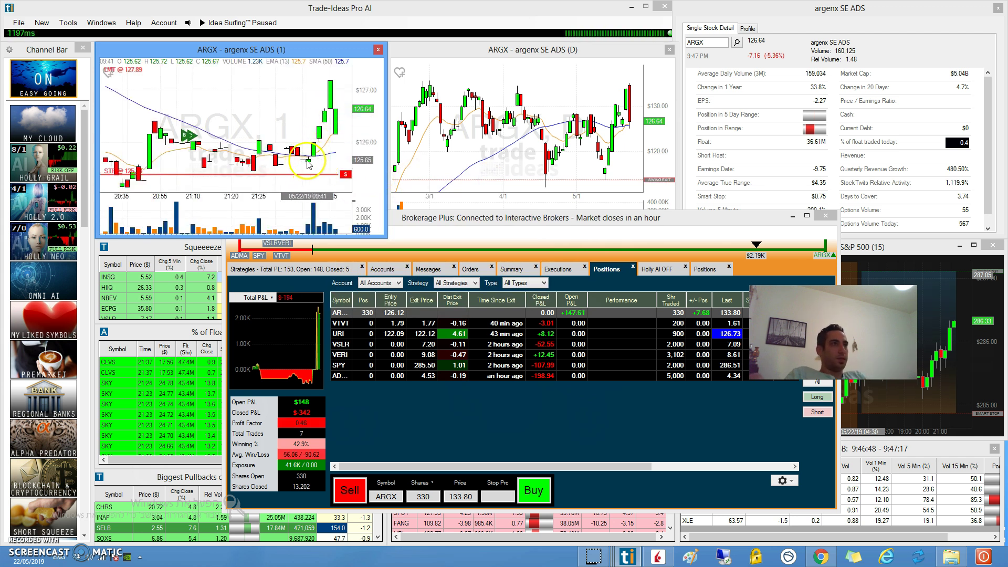
{"action": "mouse_move", "coordinate": [309, 164]}
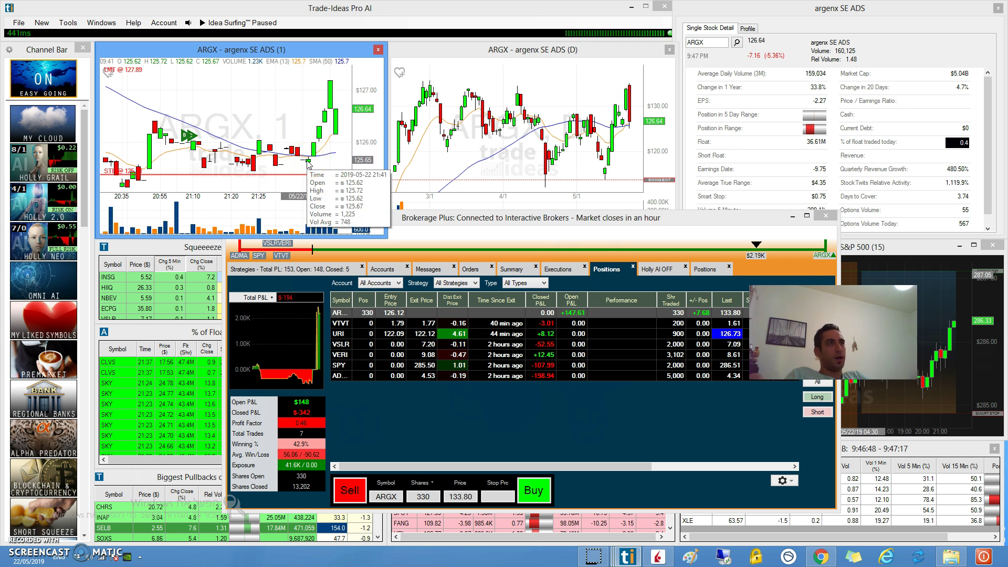
{"action": "left_click", "coordinate": [330, 103]}
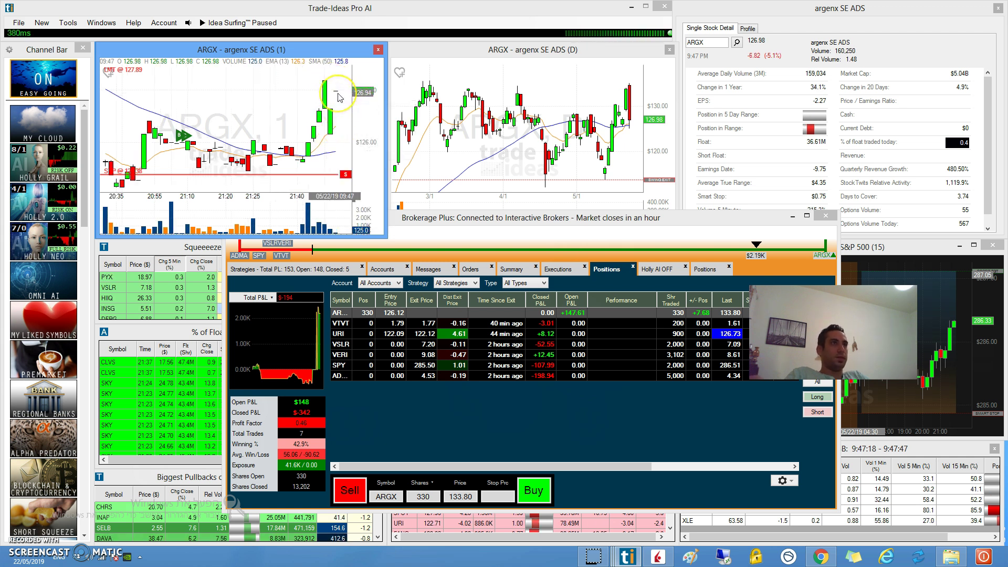
{"action": "left_click", "coordinate": [392, 152]}
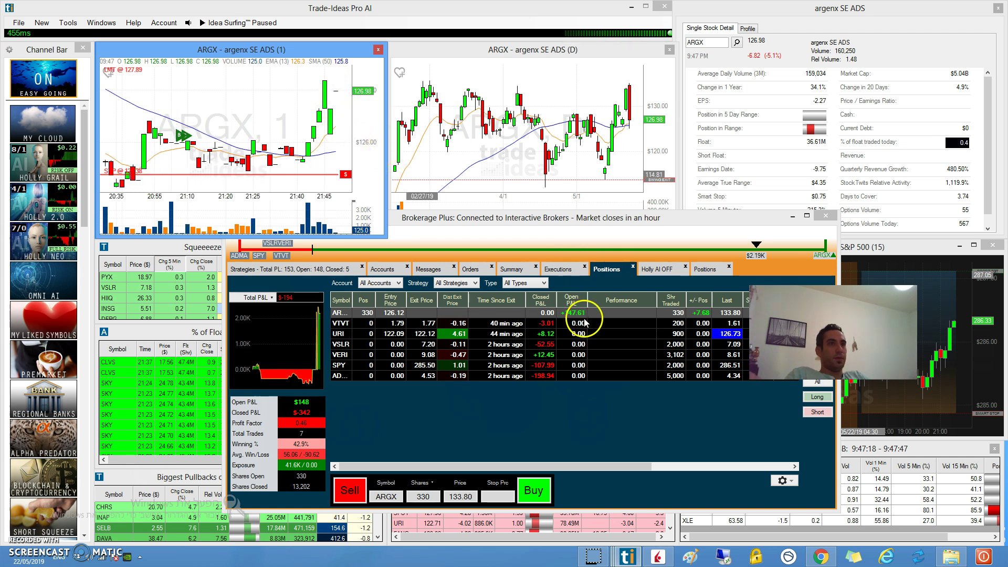
{"action": "right_click", "coordinate": [278, 116]}
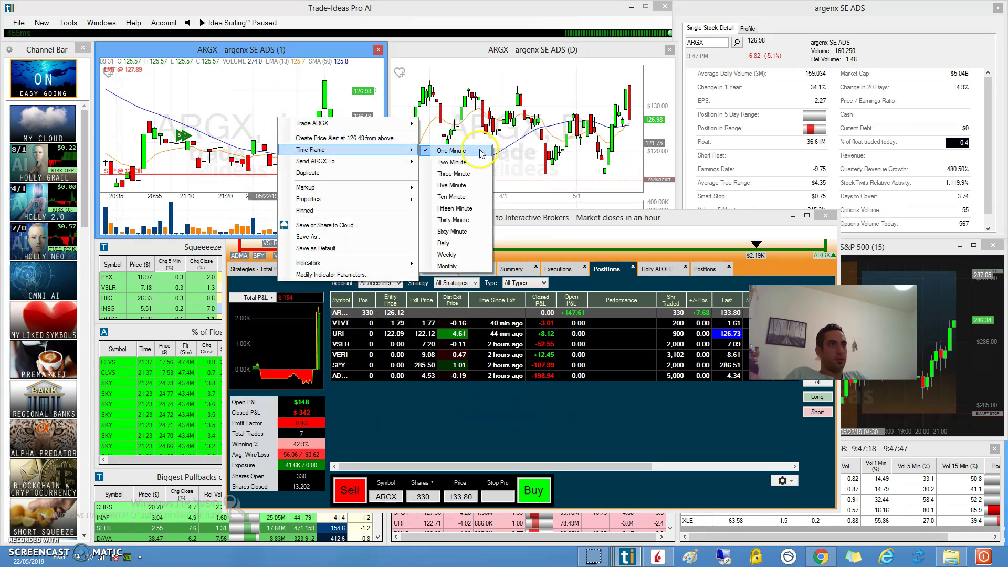
{"action": "left_click", "coordinate": [467, 187]}
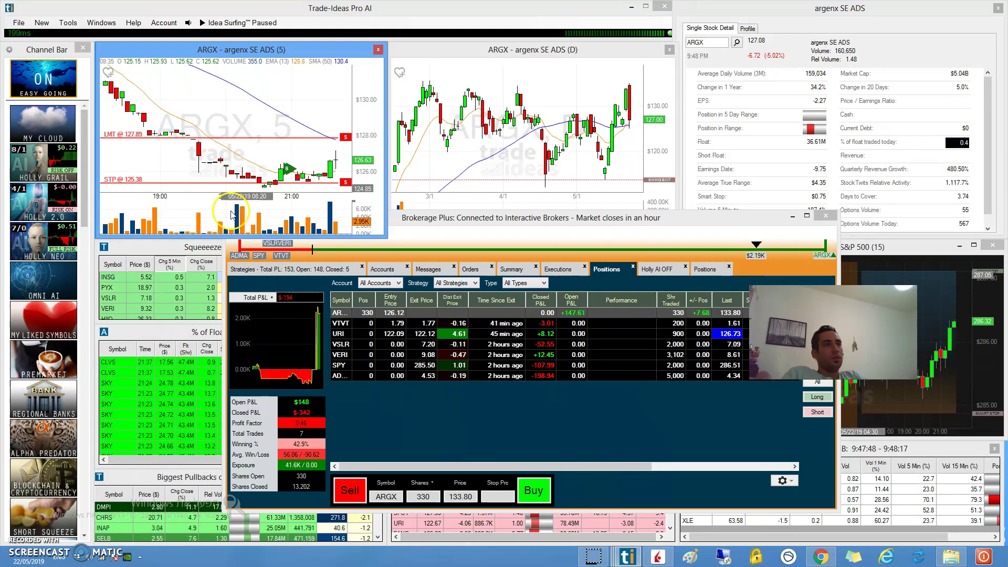
View the ARGX chart on one-minute candles again, then return it to five-minute
{"action": "right_click", "coordinate": [347, 121]}
{"action": "mouse_move", "coordinate": [430, 154]}
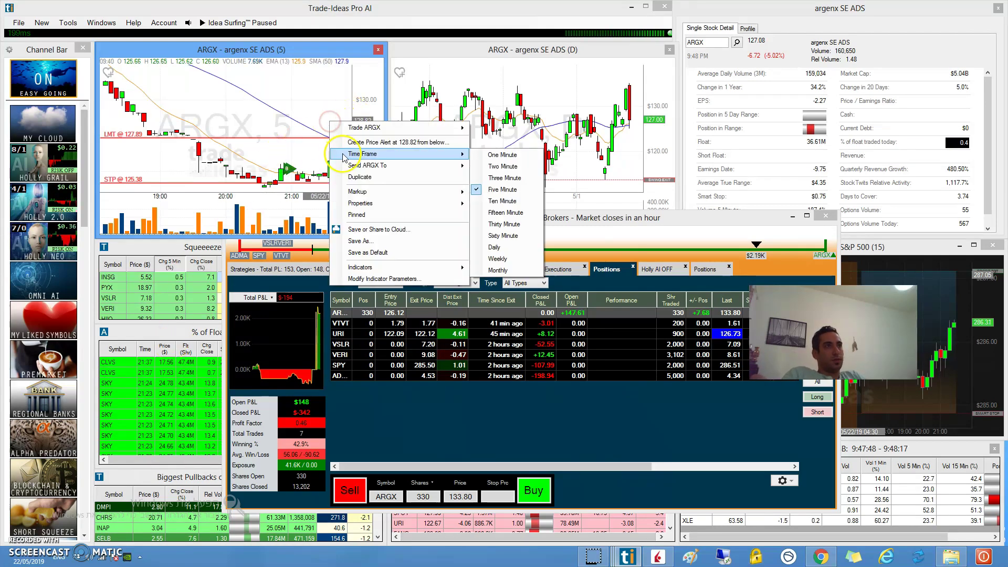
{"action": "left_click", "coordinate": [493, 156]}
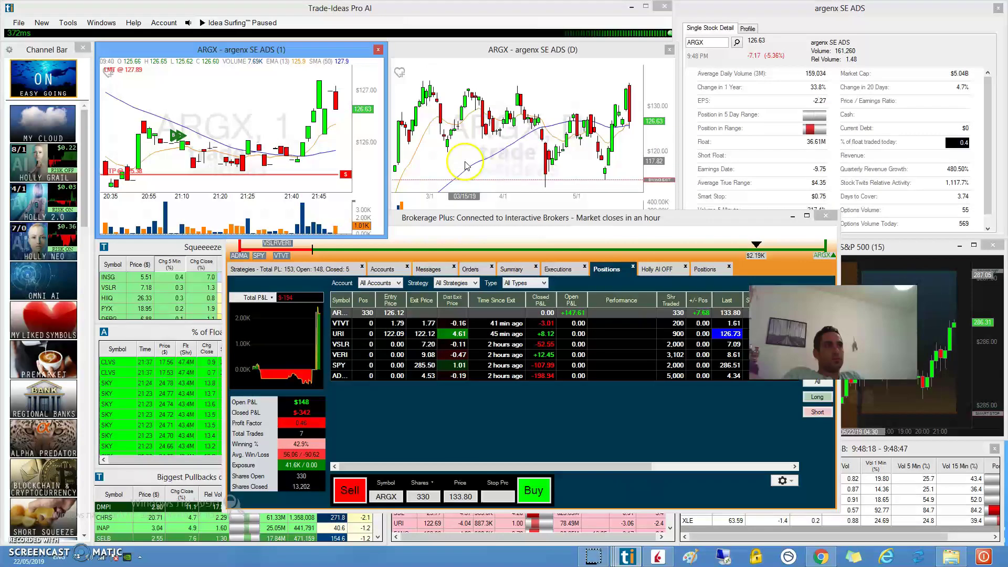
{"action": "left_click", "coordinate": [336, 81]}
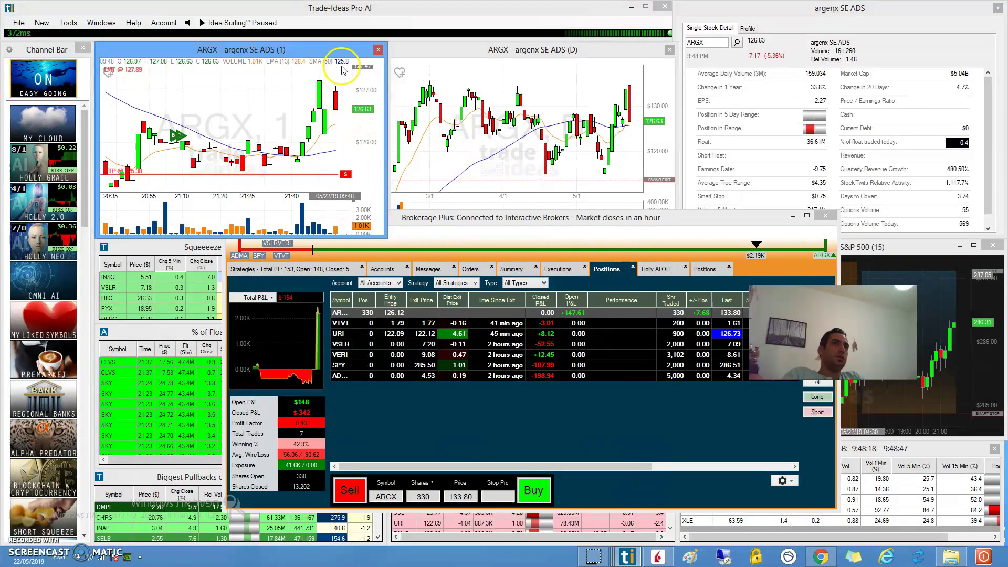
{"action": "right_click", "coordinate": [337, 75]}
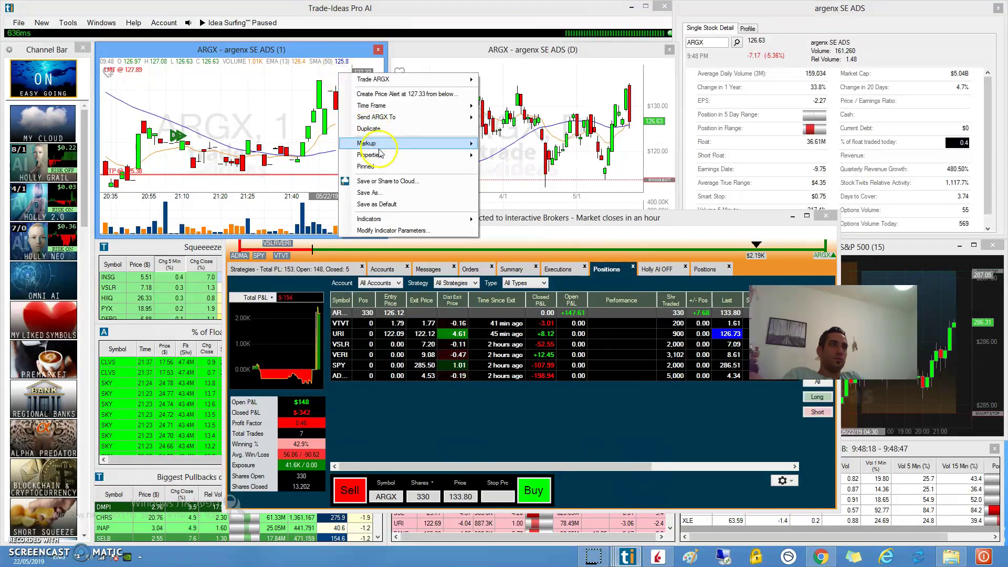
{"action": "mouse_move", "coordinate": [446, 155]}
{"action": "mouse_move", "coordinate": [420, 105]}
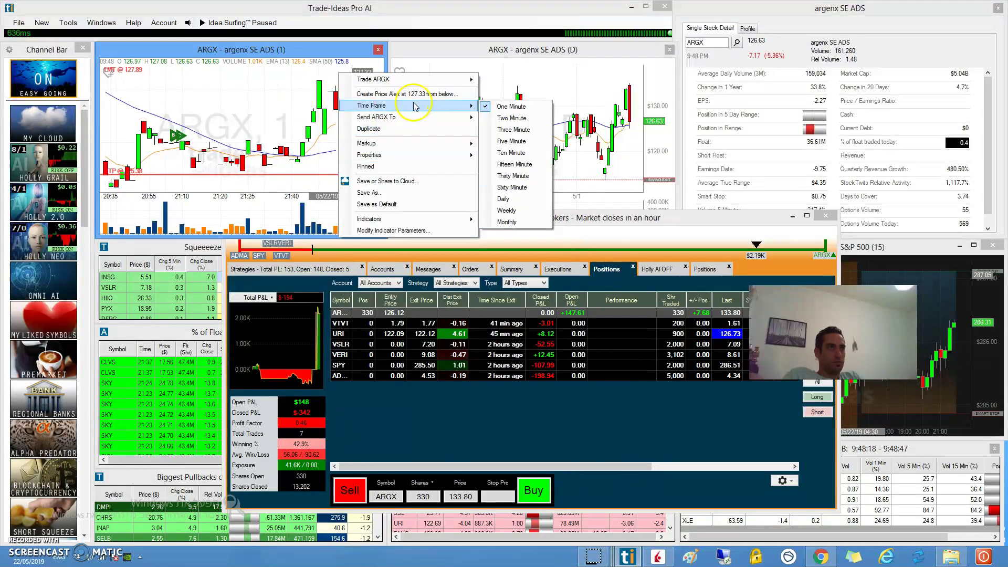
{"action": "left_click", "coordinate": [512, 143]}
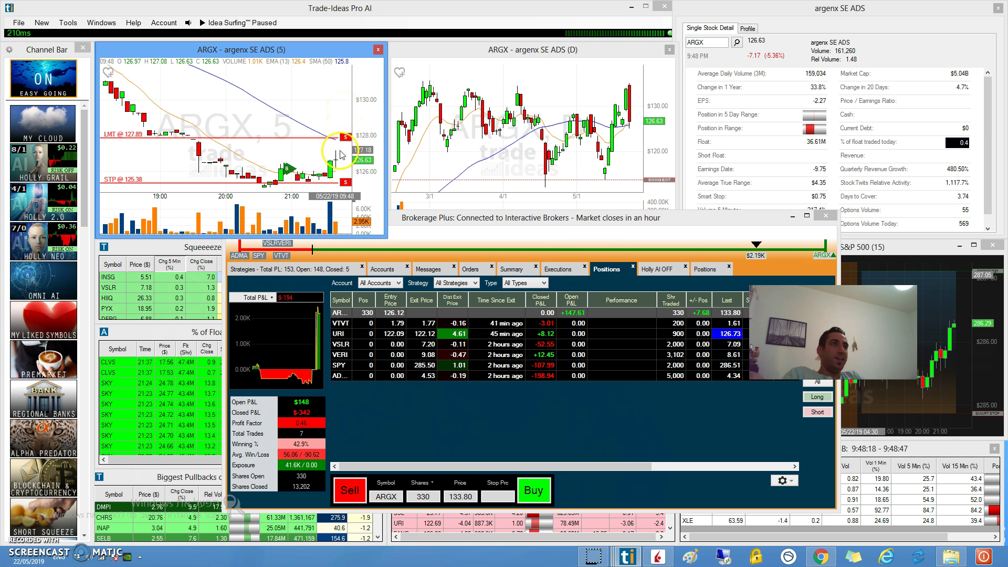
Operate controls on the ARGX chart and the lower trading panels
{"action": "left_click", "coordinate": [321, 145]}
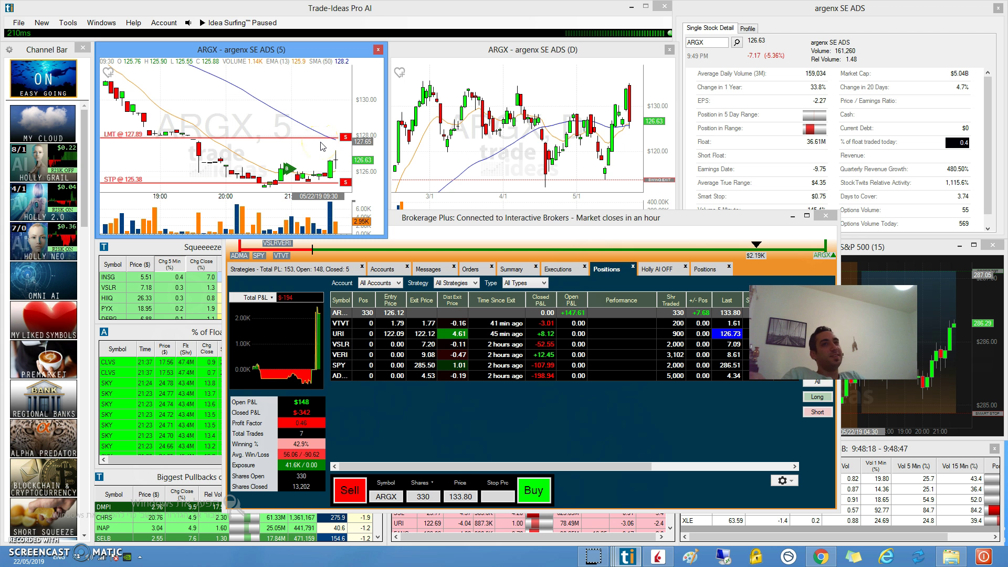
{"action": "left_click", "coordinate": [231, 214]}
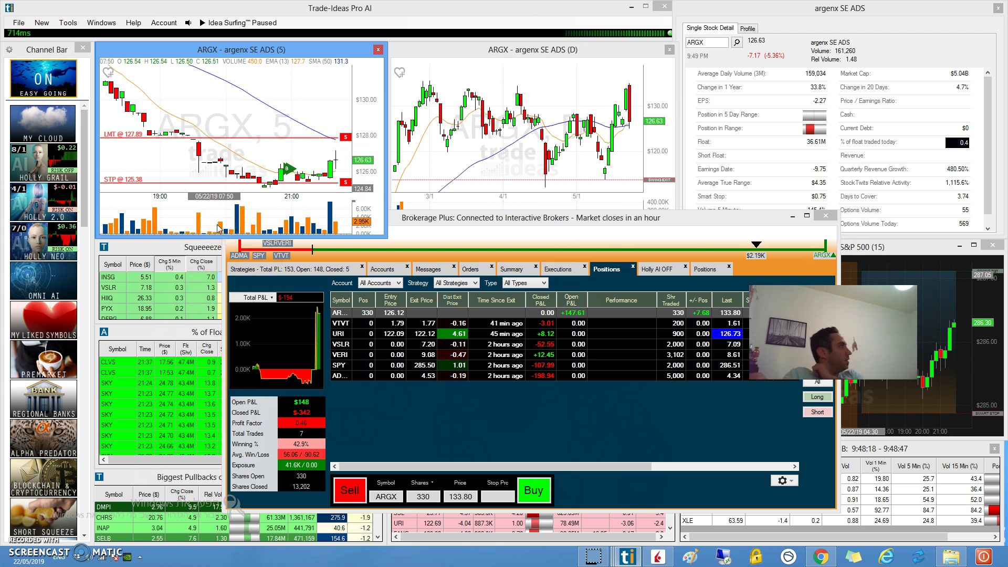
{"action": "left_click", "coordinate": [260, 255]}
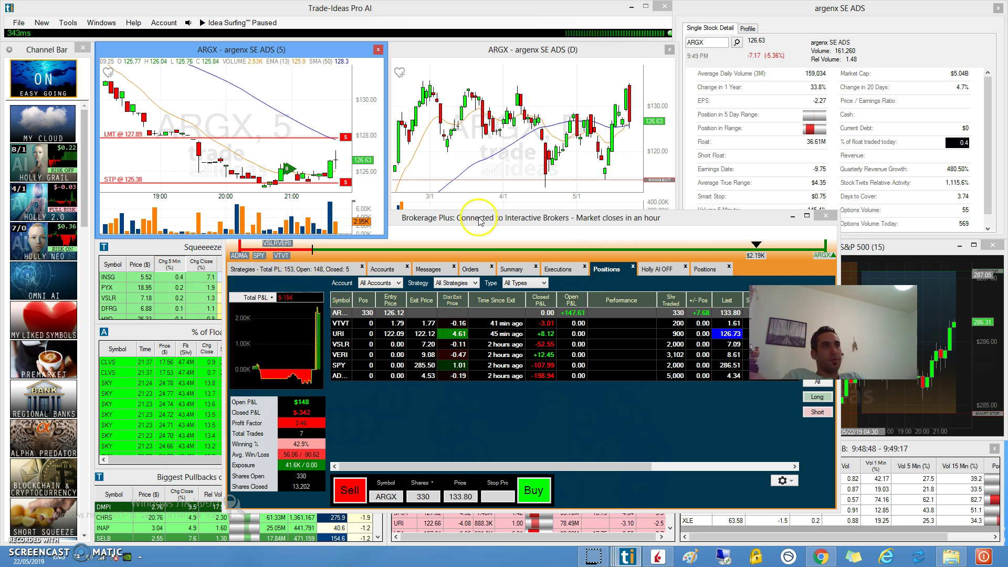
{"action": "left_click", "coordinate": [333, 152]}
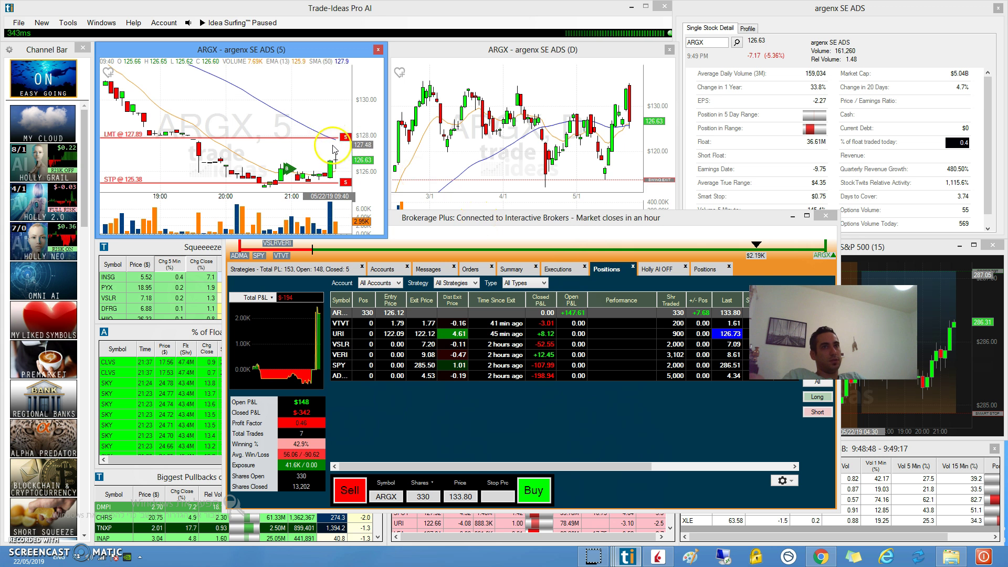
{"action": "left_click", "coordinate": [326, 169]}
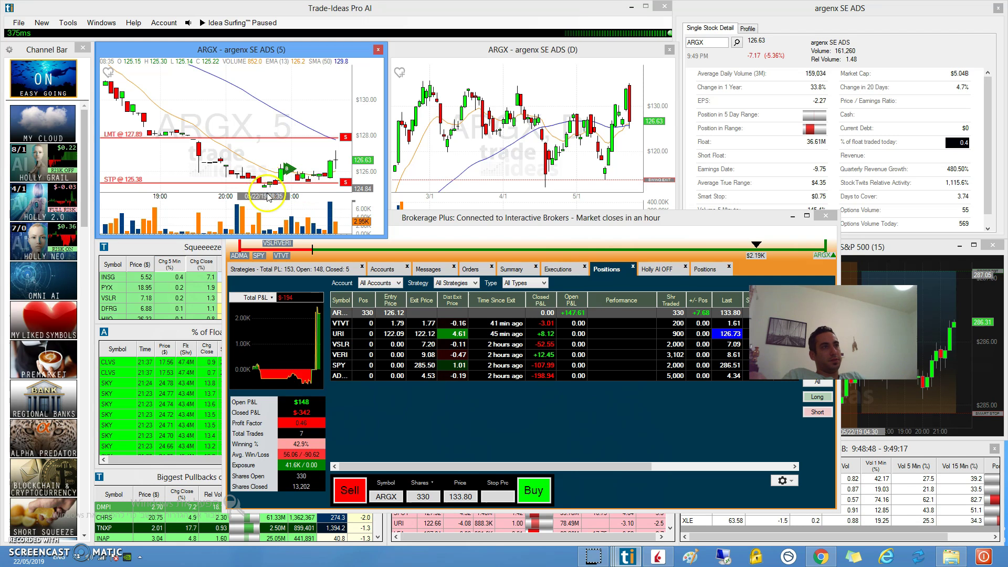
{"action": "mouse_move", "coordinate": [296, 167]}
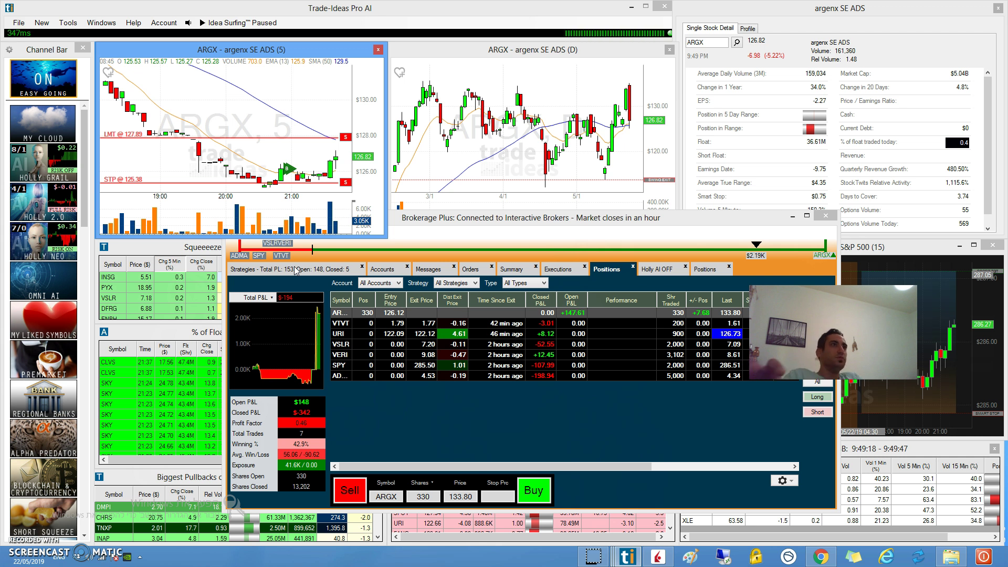
{"action": "left_click", "coordinate": [366, 422]}
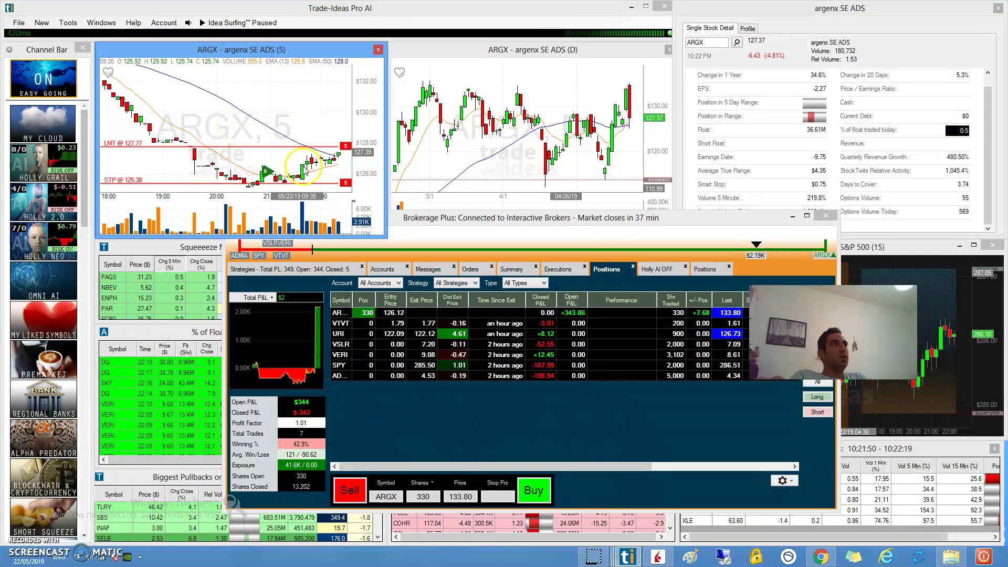
Work further in the ARGX chart and order windows before moving the stop
{"action": "left_click", "coordinate": [329, 214]}
{"action": "left_click", "coordinate": [704, 375]}
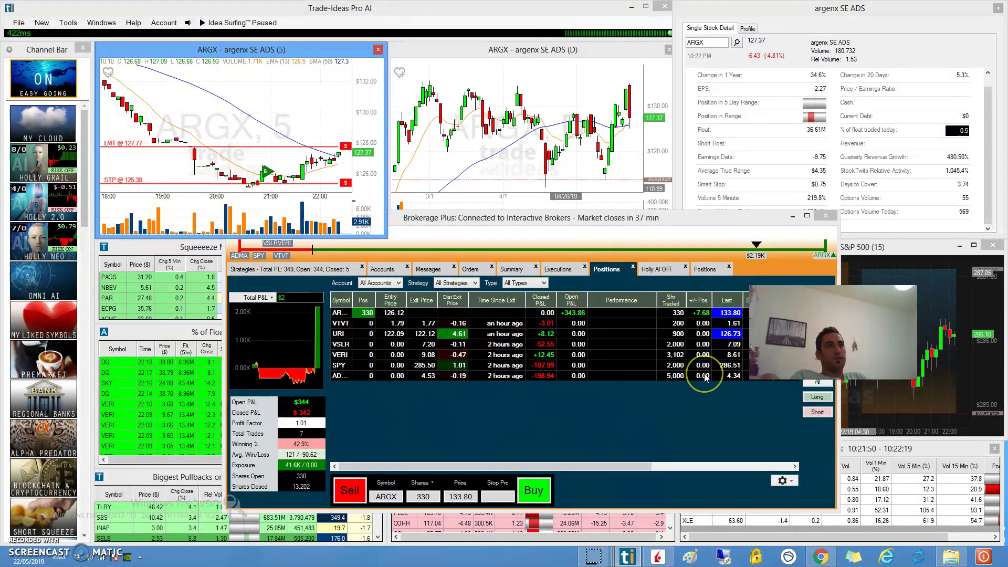
{"action": "left_click", "coordinate": [489, 351]}
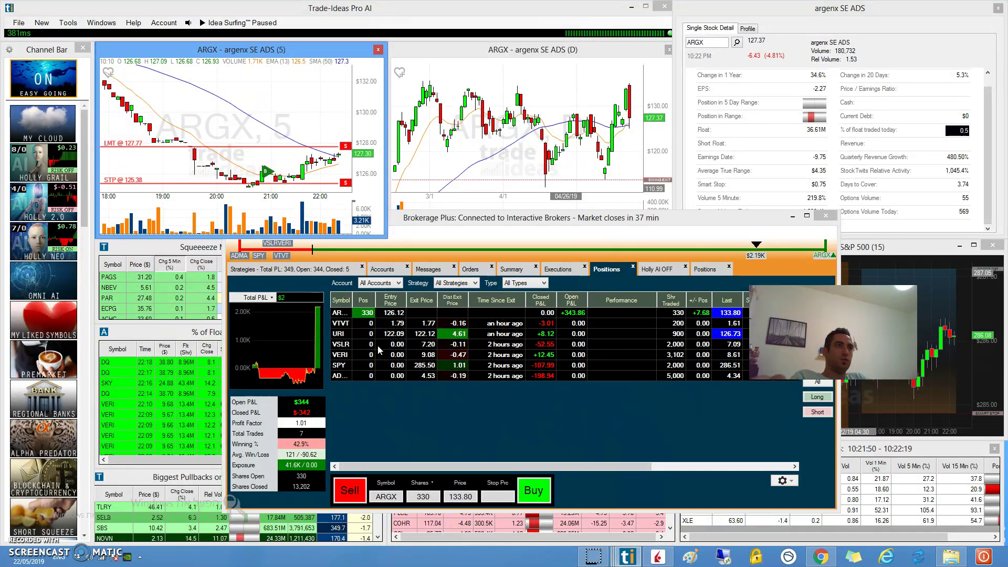
{"action": "left_click", "coordinate": [271, 315]}
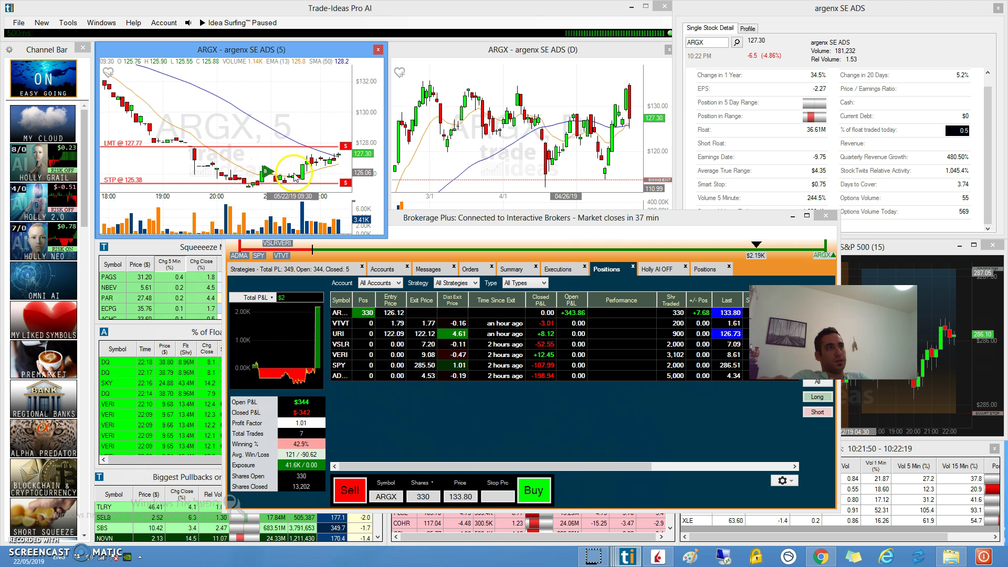
{"action": "mouse_move", "coordinate": [302, 176]}
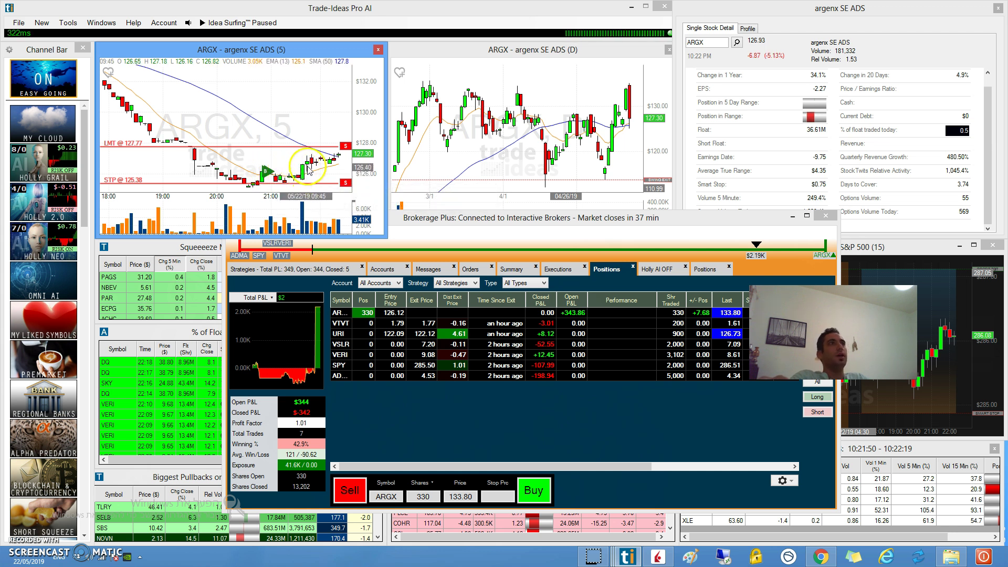
{"action": "left_click", "coordinate": [333, 135]}
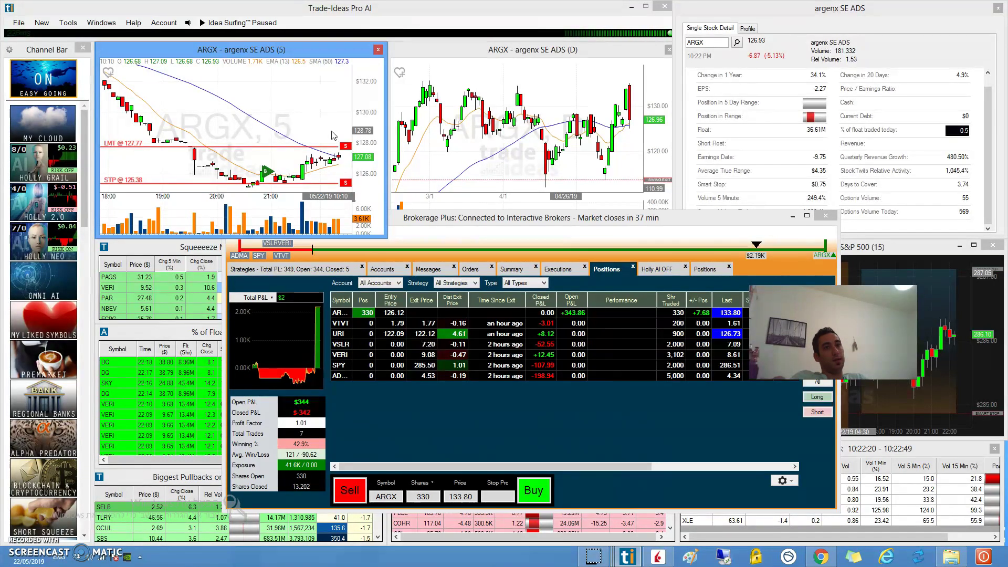
{"action": "left_click", "coordinate": [331, 141]}
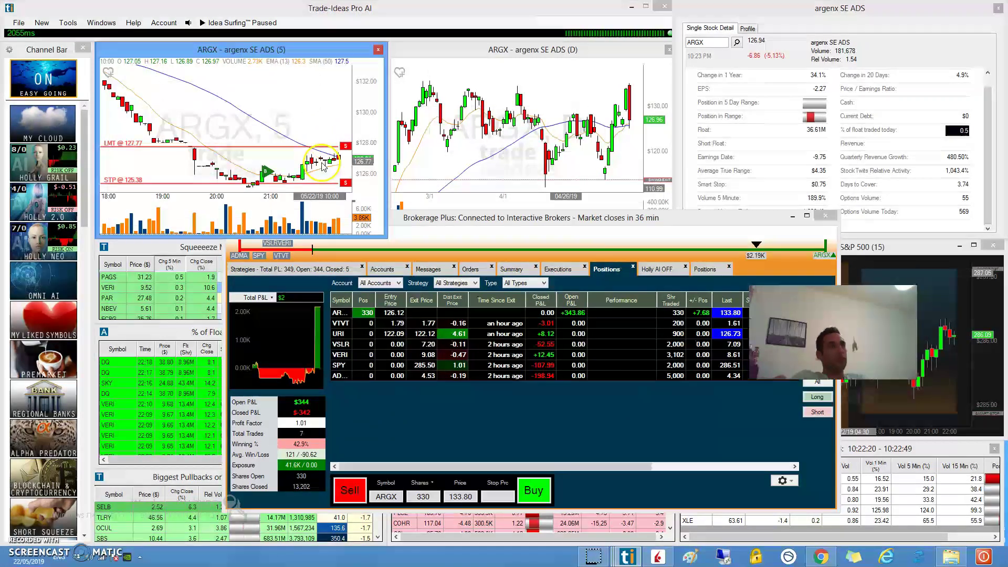
{"action": "left_click", "coordinate": [312, 190]}
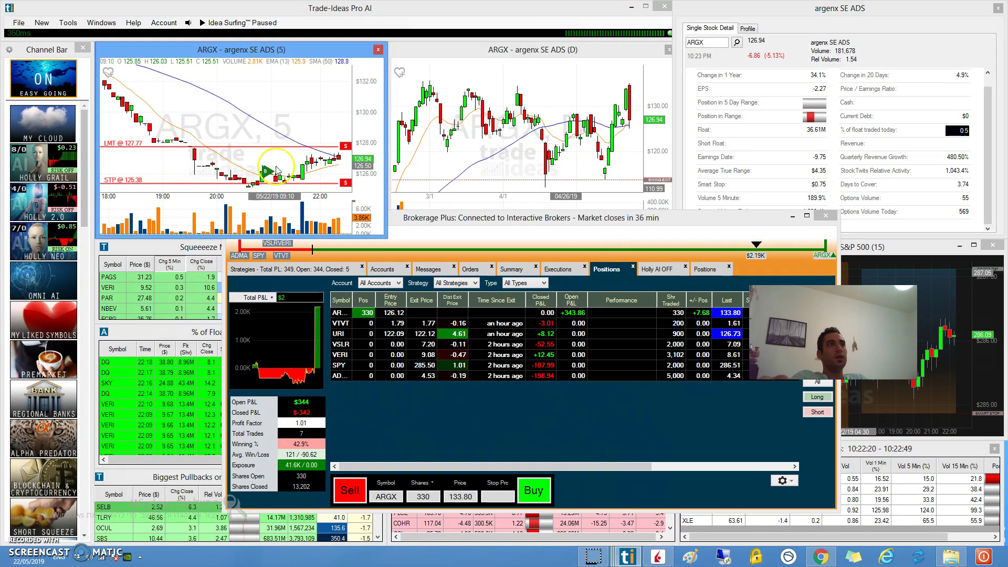
{"action": "mouse_move", "coordinate": [277, 169]}
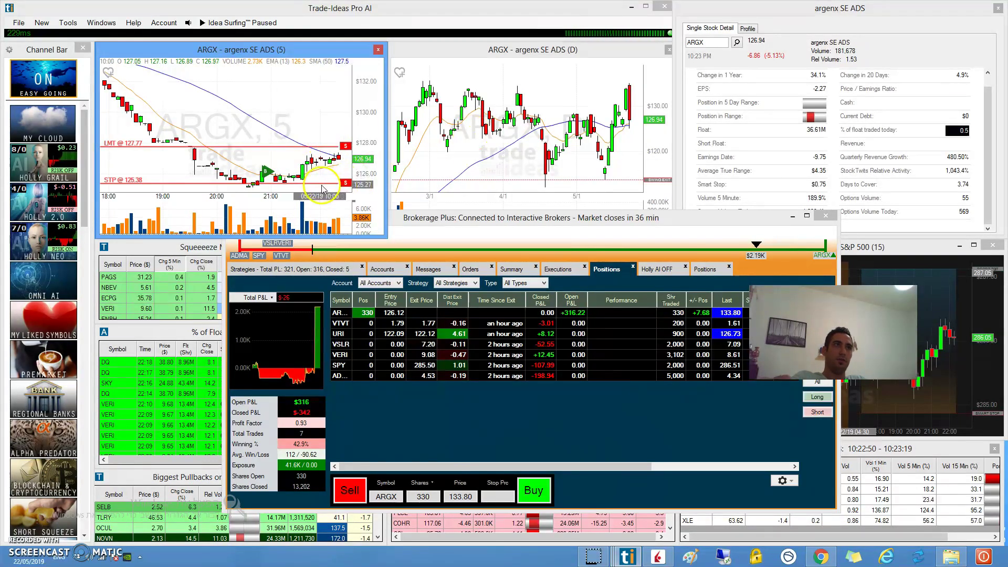
Drag the ARGX STP order line from 125.38 up to 126.13
{"action": "left_click_drag", "start_coordinate": [321, 182], "coordinate": [327, 171]}
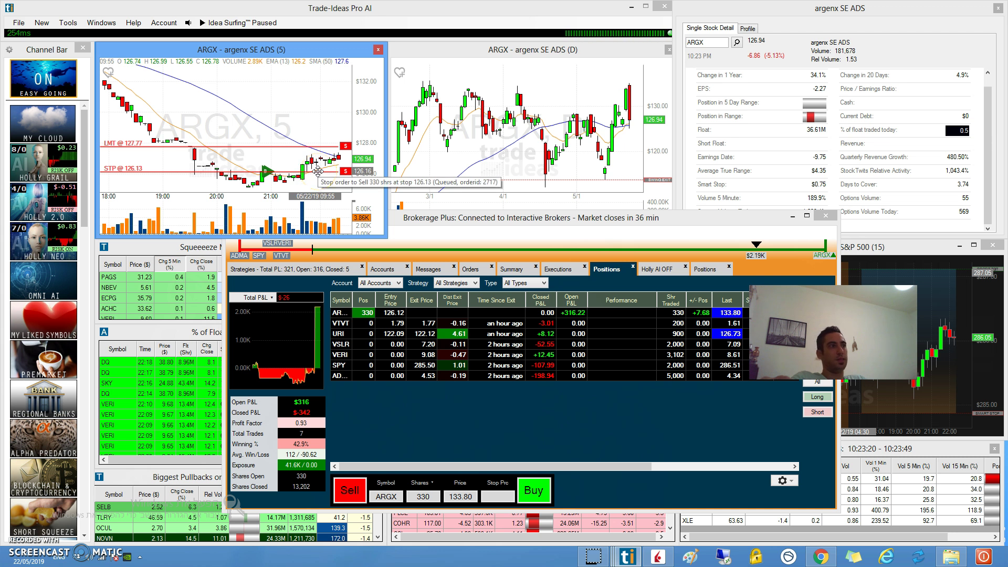
{"action": "left_click", "coordinate": [314, 183]}
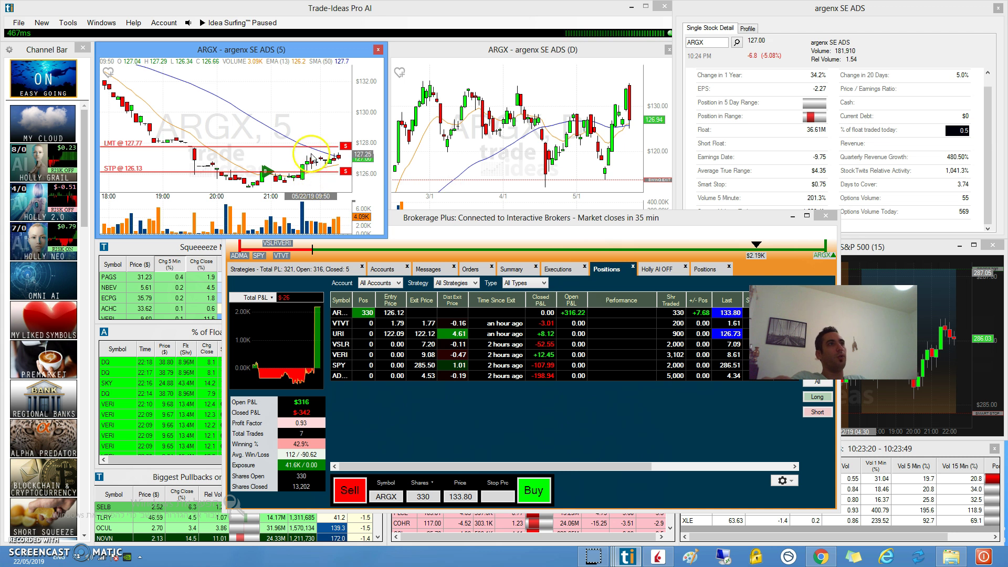
{"action": "left_click", "coordinate": [130, 147]}
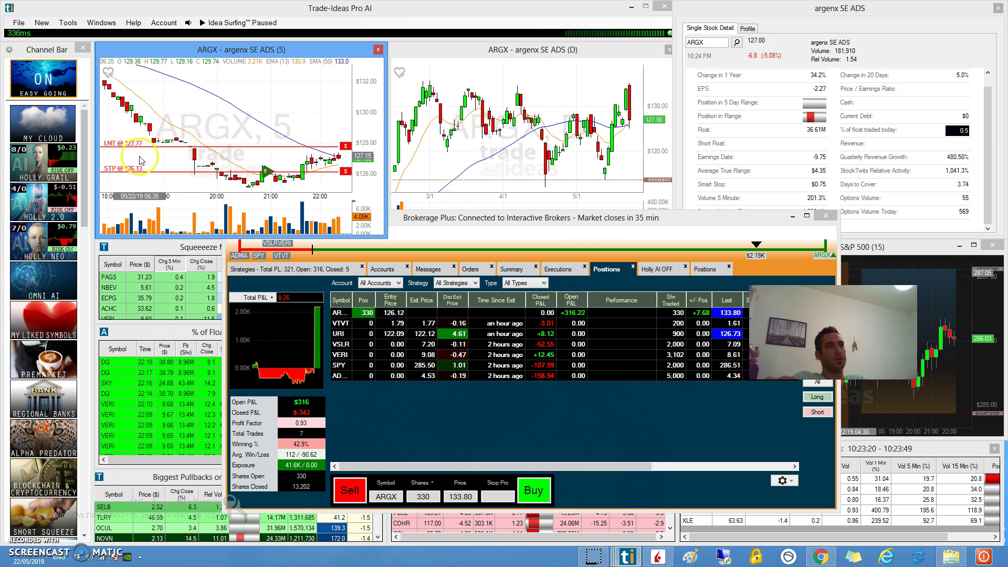
{"action": "left_click", "coordinate": [553, 438]}
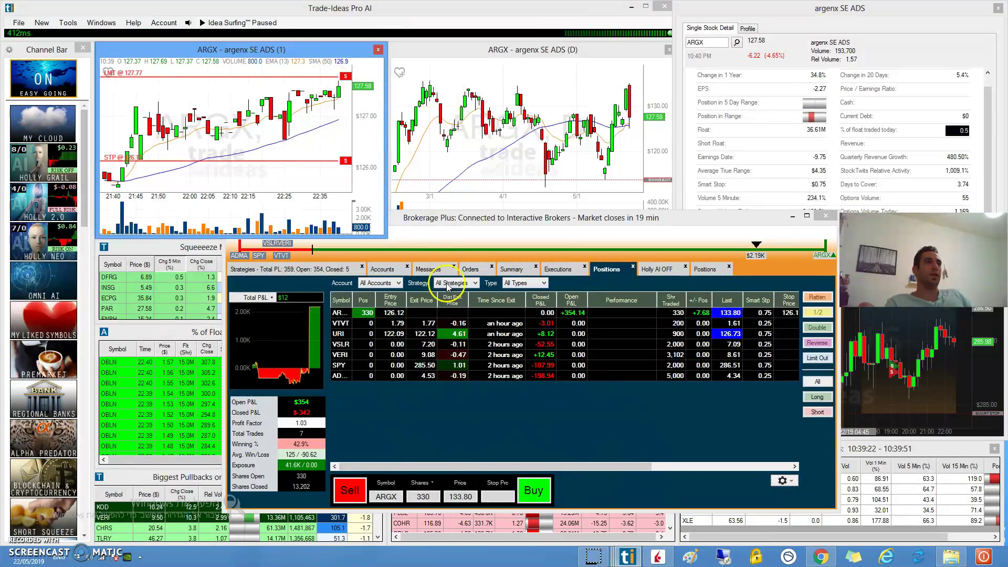
Drag the ARGX stop line up to about 126.30 on the 1-minute chart
{"action": "left_click_drag", "start_coordinate": [322, 160], "coordinate": [334, 140]}
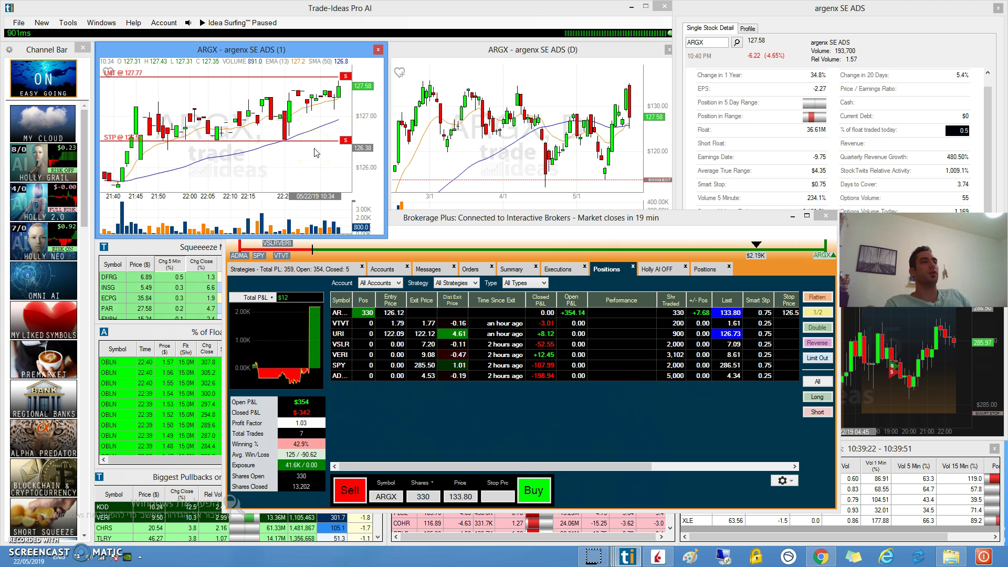
{"action": "left_click", "coordinate": [348, 160]}
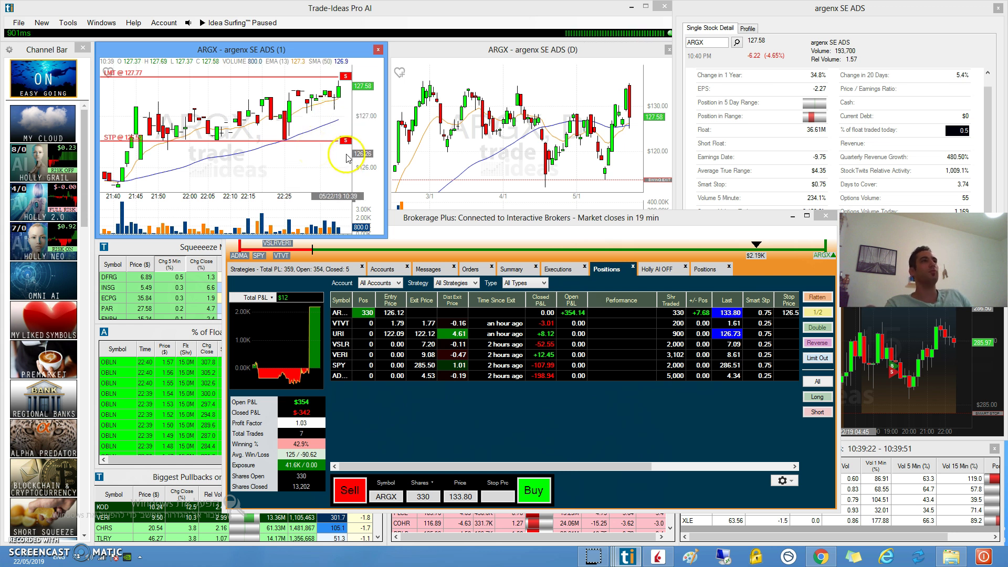
{"action": "left_click", "coordinate": [328, 83]}
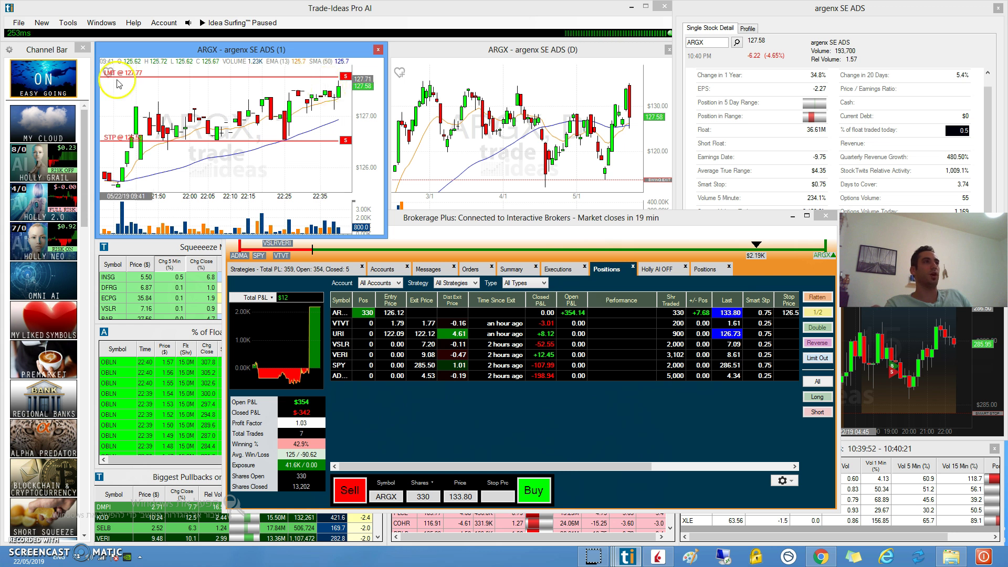
{"action": "left_click", "coordinate": [310, 79]}
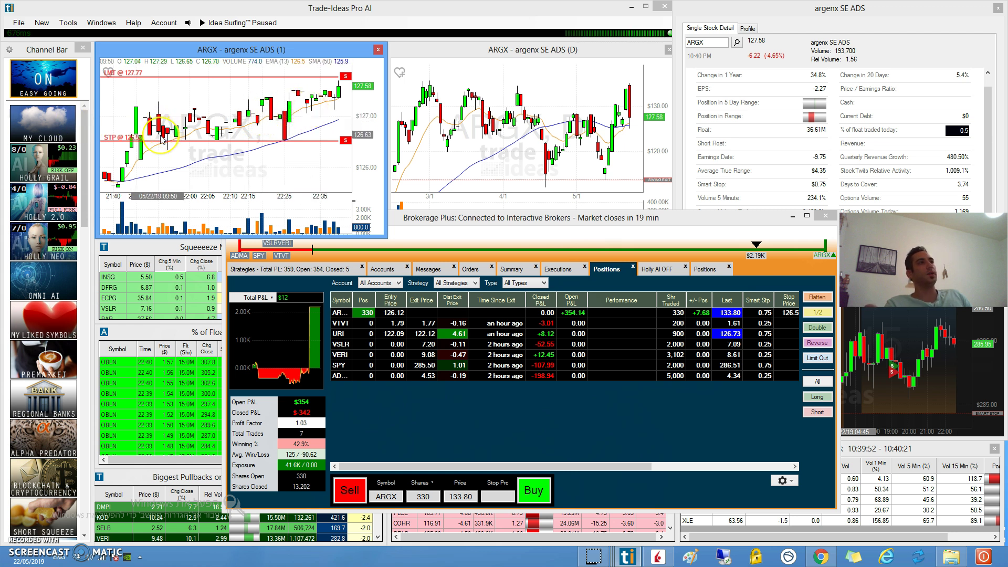
Inspect the price details of an earlier ARGX candle, then dismiss them
{"action": "left_click", "coordinate": [147, 105]}
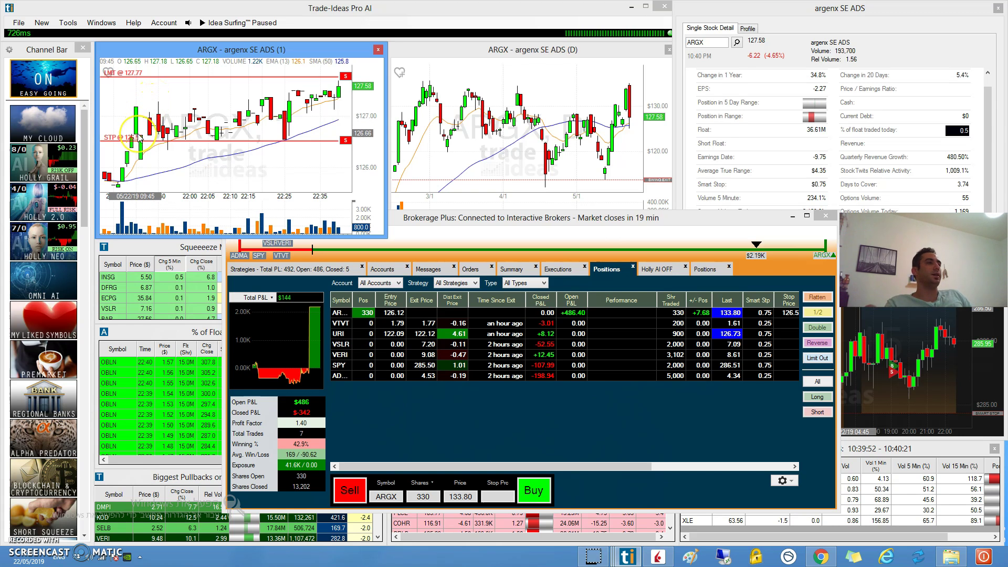
{"action": "left_click", "coordinate": [147, 117]}
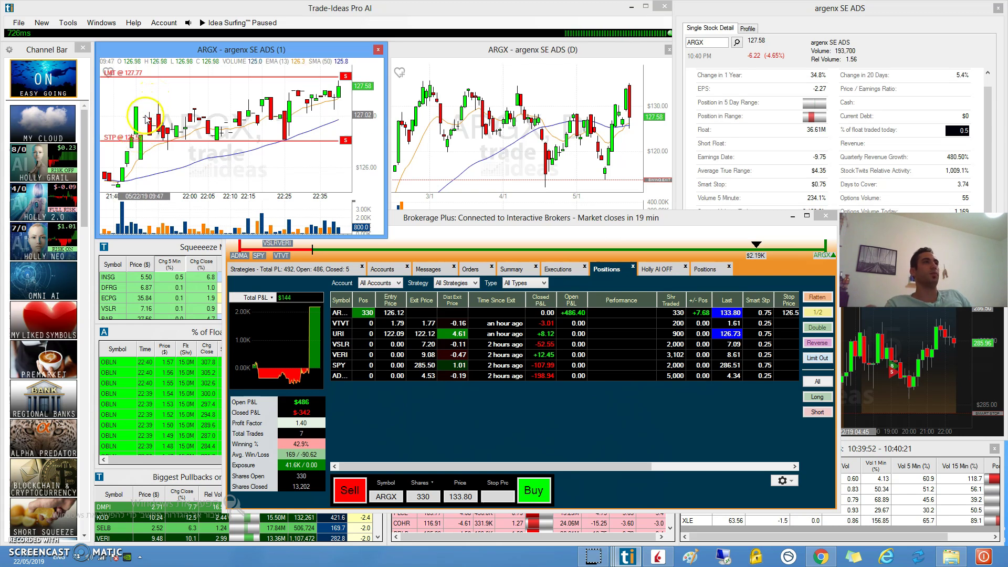
{"action": "left_click", "coordinate": [157, 105]}
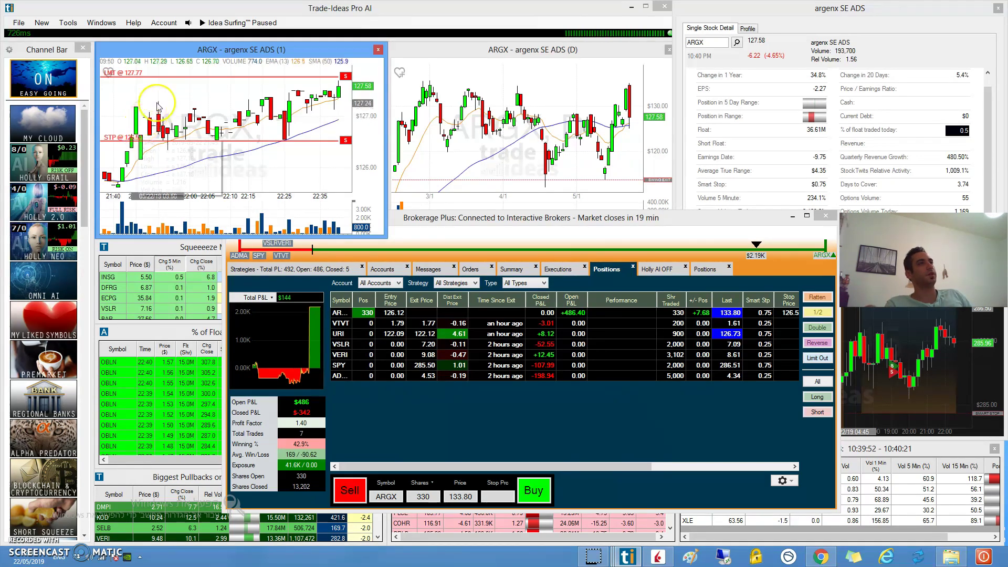
{"action": "left_click", "coordinate": [190, 112]}
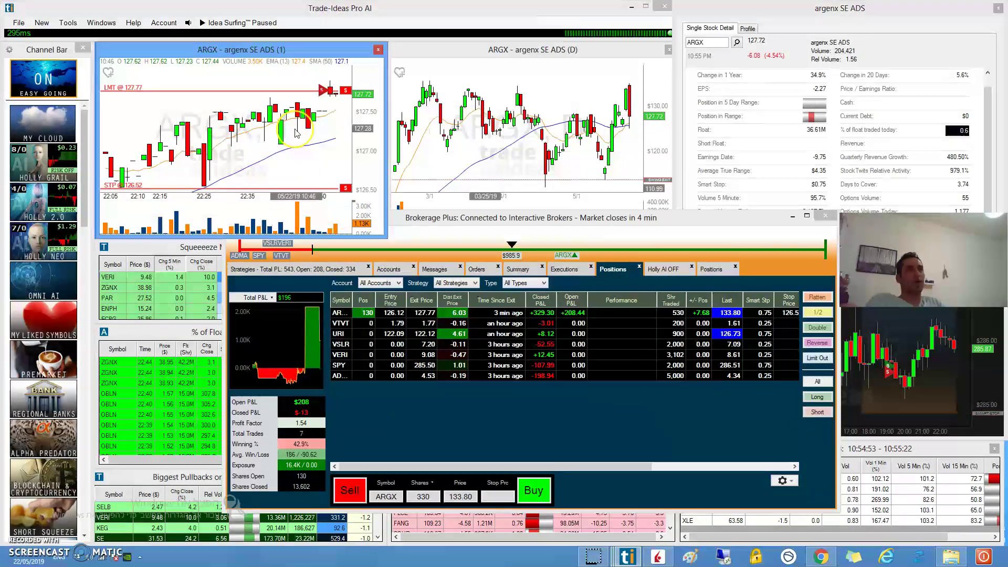
Flatten the remaining 130 ARGX shares from the Brokerage Plus window
{"action": "mouse_move", "coordinate": [296, 133]}
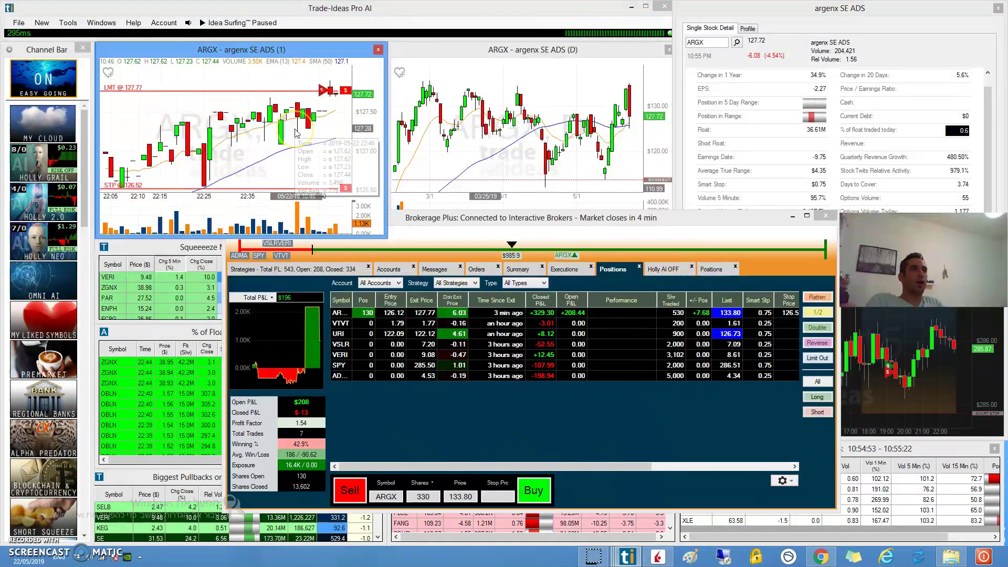
{"action": "left_click", "coordinate": [813, 298]}
{"action": "left_click", "coordinate": [812, 299]}
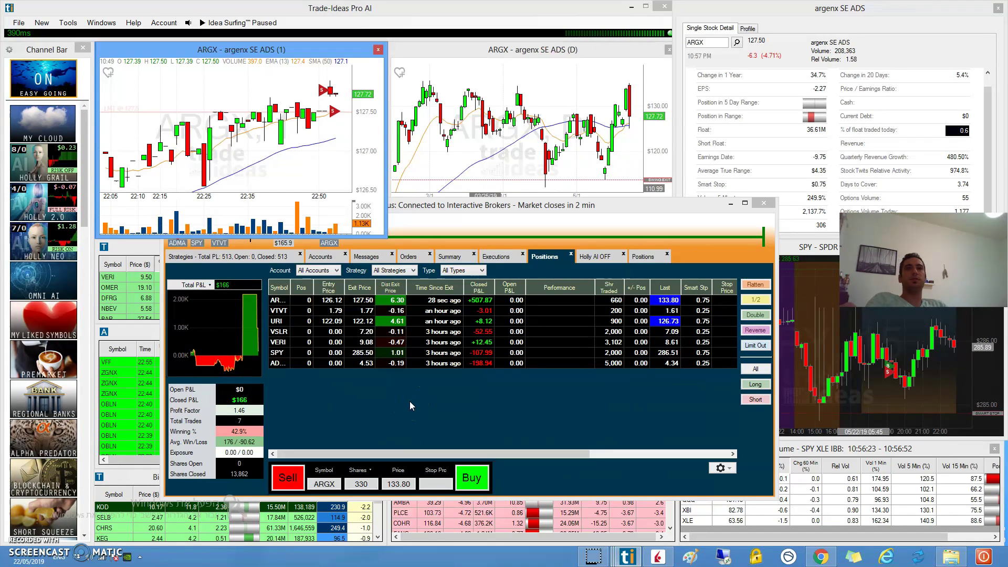
Confirm the Positions tab shows ARGX at 0 shares with $166 closed P&L
{"action": "left_click", "coordinate": [415, 408]}
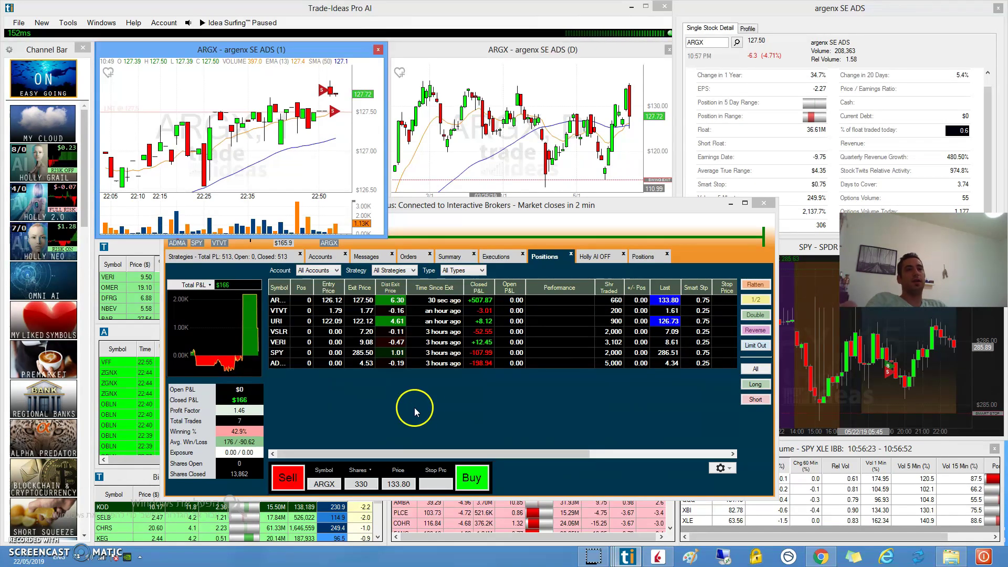